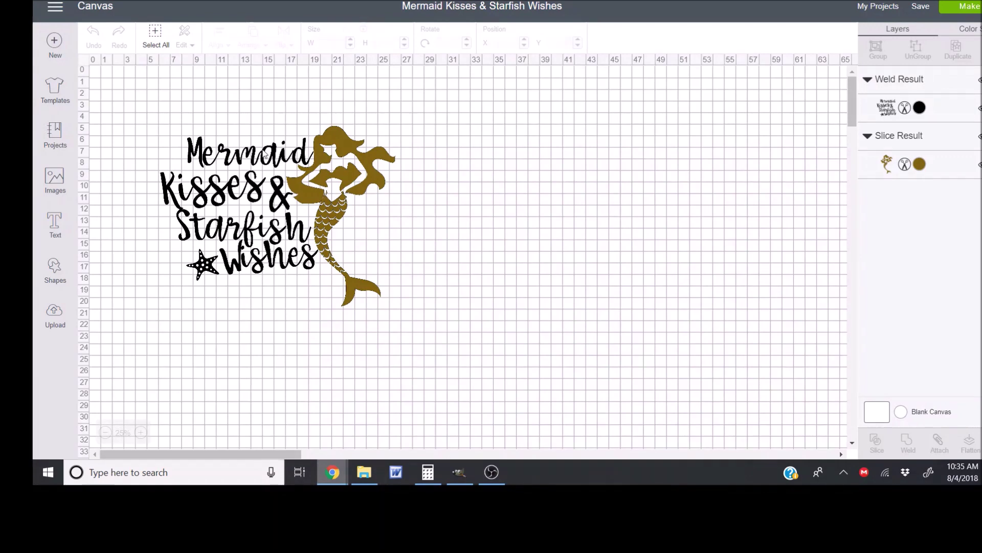
Move the mermaid clear of the wording to about X 47.6, Y 4.4, and try to send the project for cutting.
{"action": "left_click", "coordinate": [261, 163]}
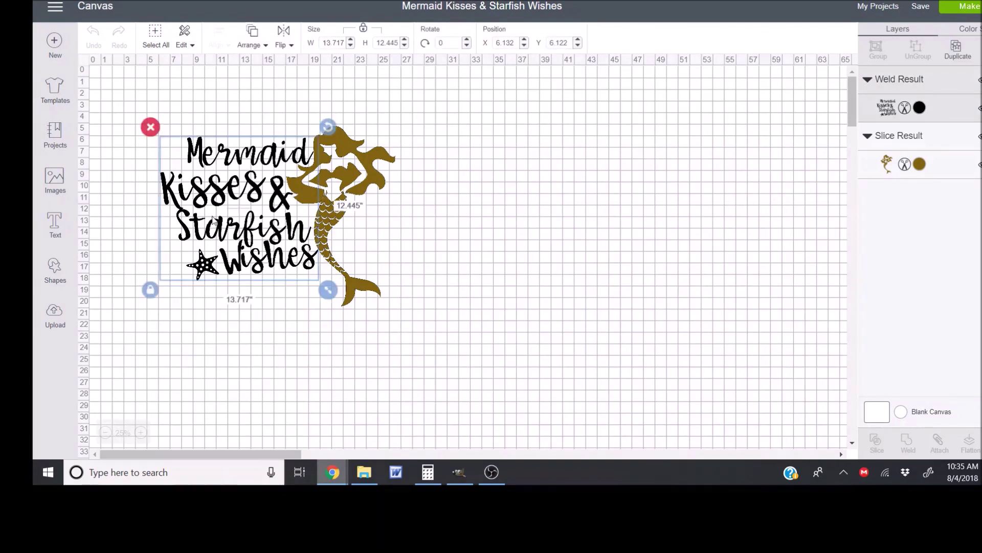
{"action": "left_click", "coordinate": [344, 188]}
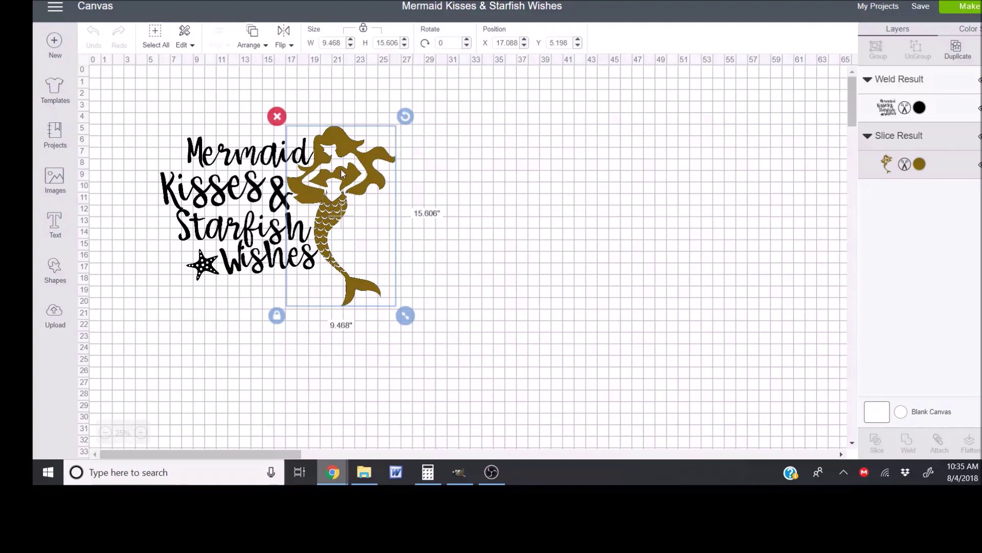
{"action": "left_click_drag", "start_coordinate": [342, 174], "coordinate": [694, 160]}
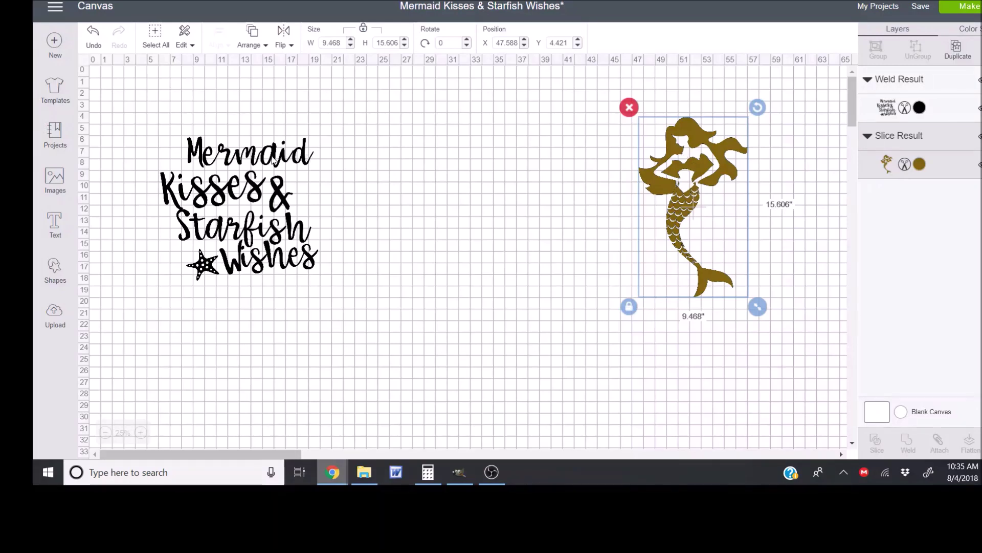
{"action": "left_click", "coordinate": [950, 7]}
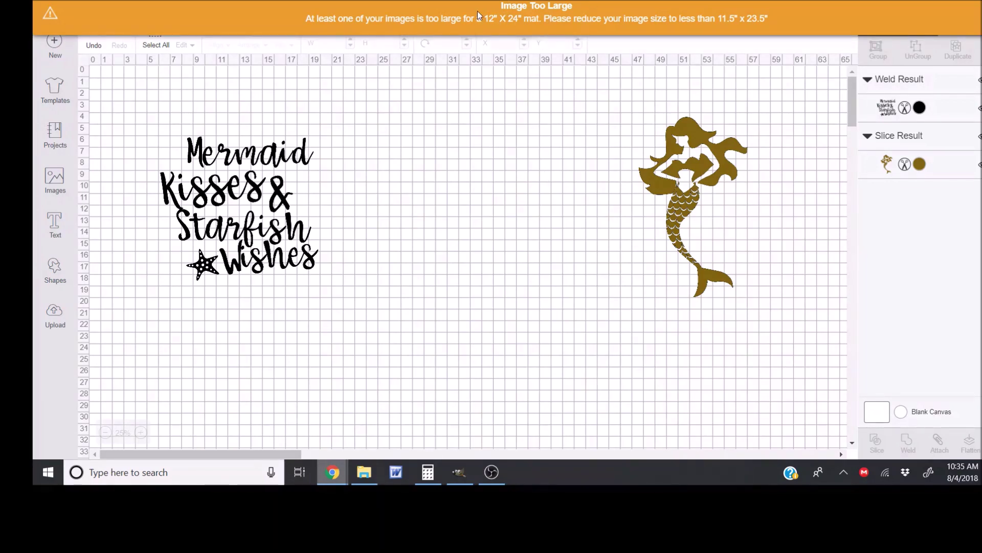
{"action": "left_click", "coordinate": [519, 11]}
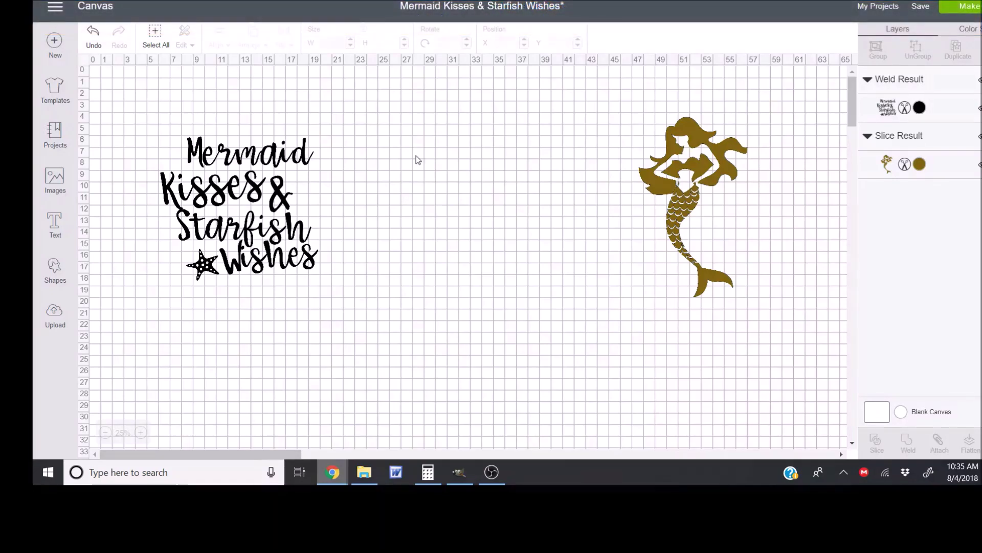
Add a square shape to the canvas.
{"action": "left_click", "coordinate": [62, 272]}
{"action": "left_click", "coordinate": [107, 181]}
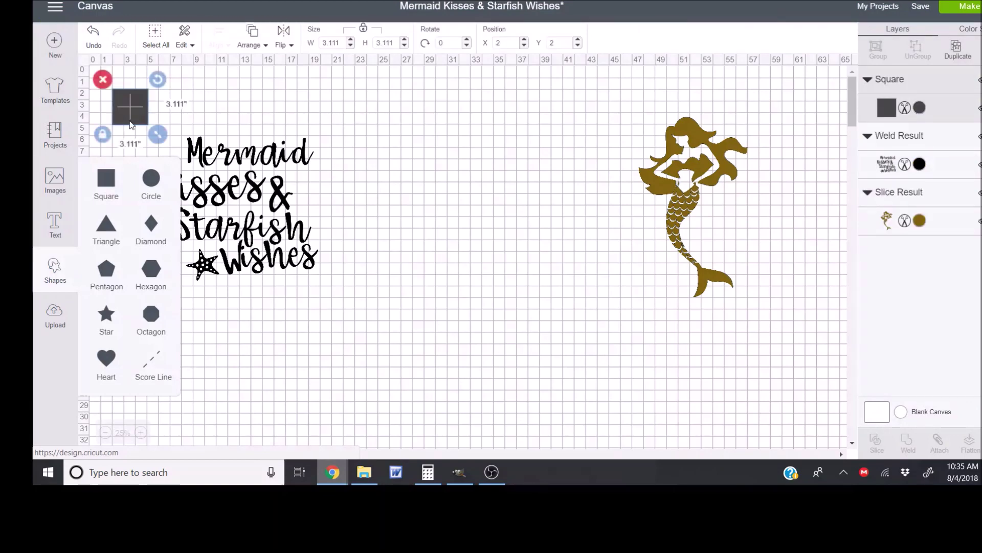
{"action": "left_click", "coordinate": [134, 108]}
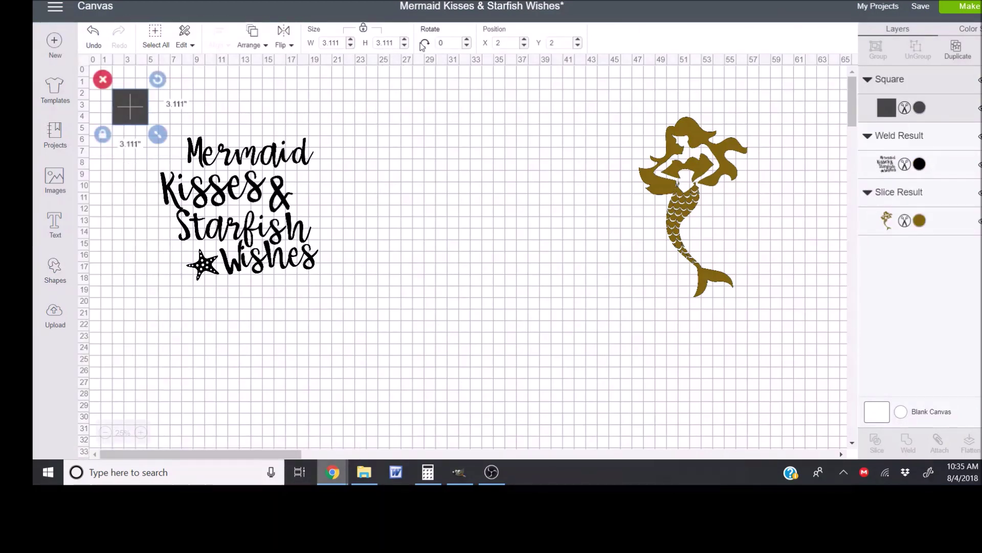
Unlock the square's proportions and size it to 11.5" wide by 23.5" high.
{"action": "left_click", "coordinate": [103, 136]}
{"action": "left_click", "coordinate": [344, 43]}
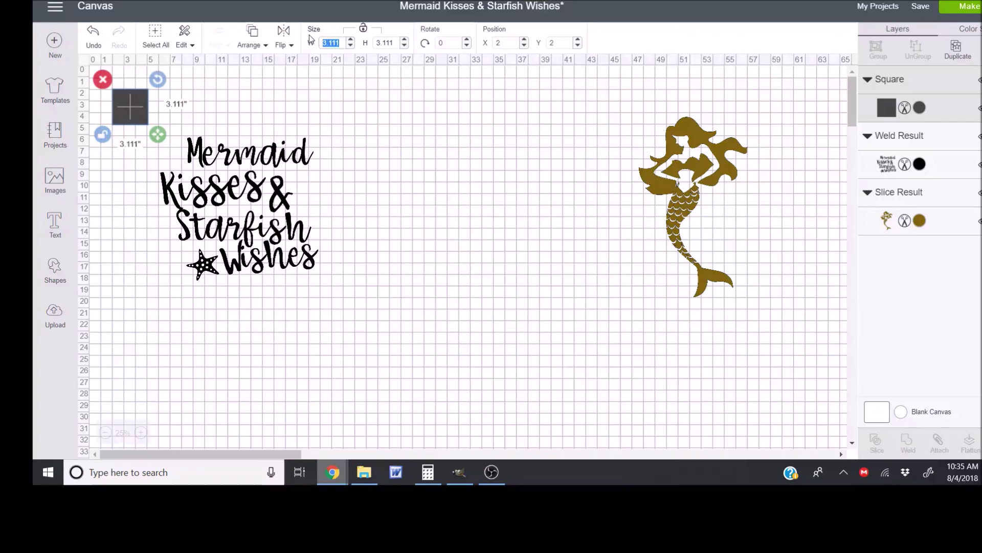
{"action": "type", "text": "11.5"}
{"action": "key", "text": "Tab"}
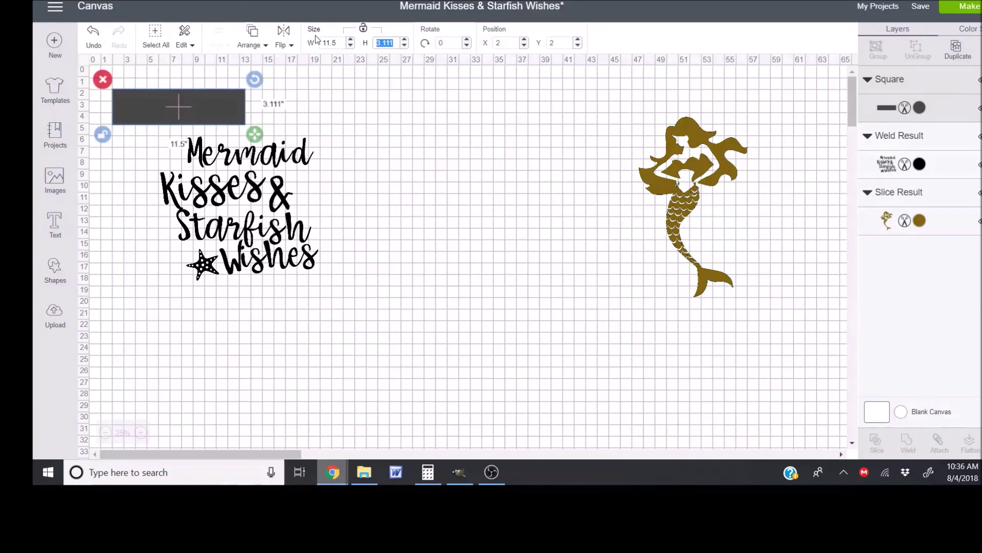
{"action": "type", "text": "23.5"}
{"action": "key", "text": "Return"}
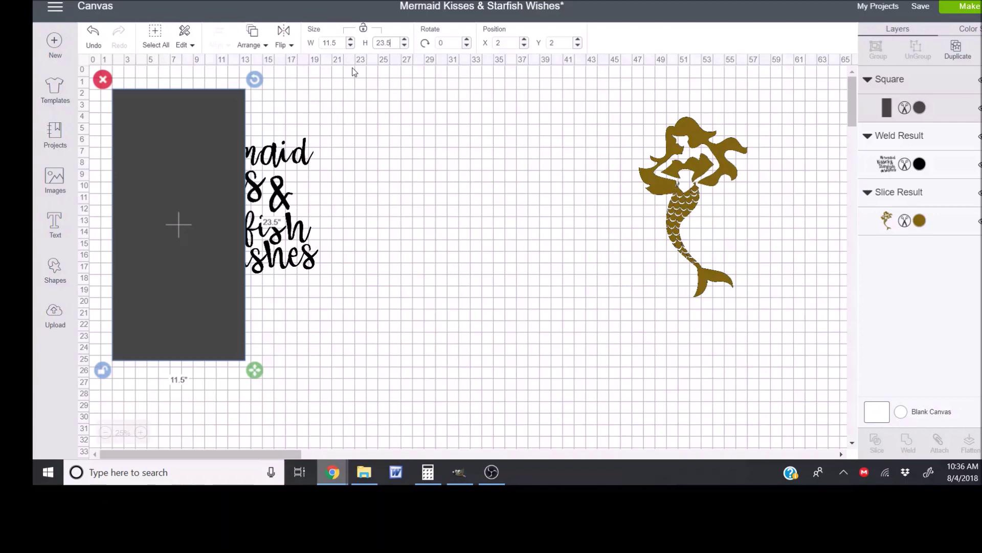
Move the wording away from the rectangle to about X 28.7, Y 6.2, and place a copy of the rectangle beside the original.
{"action": "left_click_drag", "start_coordinate": [276, 163], "coordinate": [542, 162]}
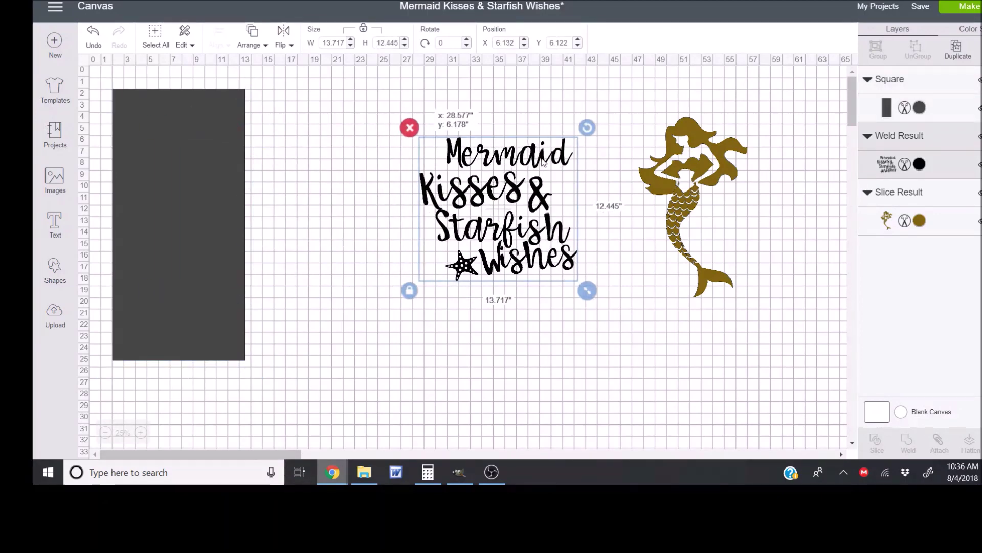
{"action": "left_click", "coordinate": [212, 171]}
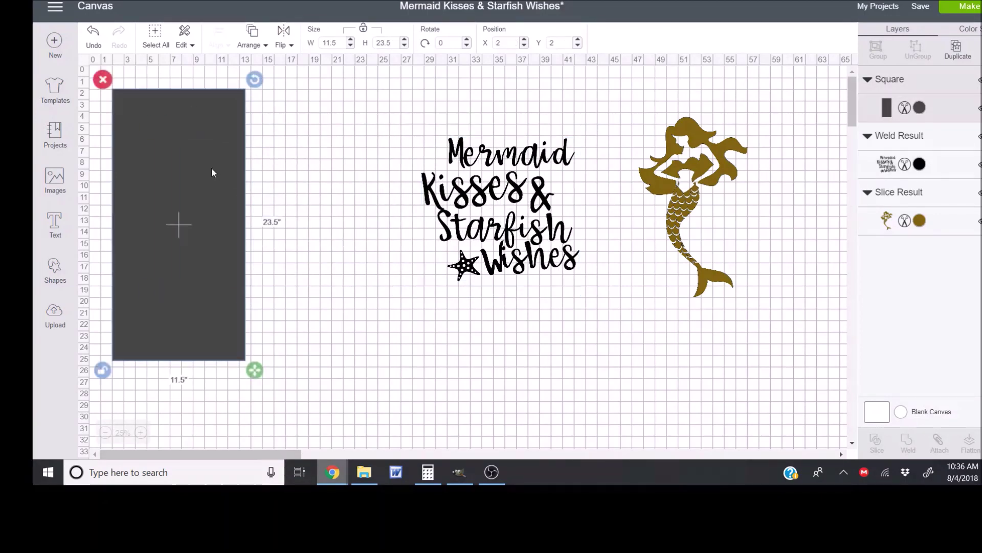
{"action": "key", "text": "ctrl+c"}
{"action": "key", "text": "ctrl+v"}
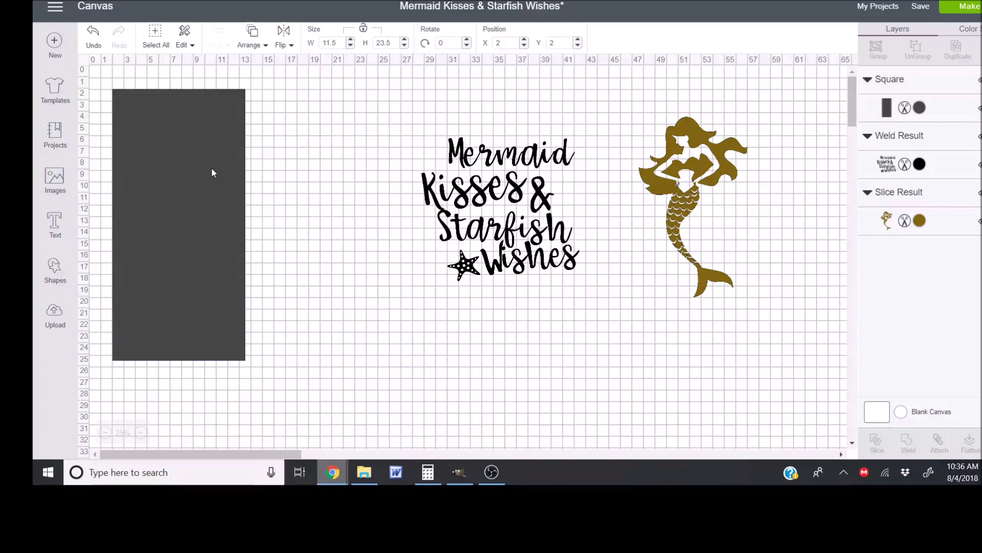
{"action": "left_click_drag", "start_coordinate": [211, 159], "coordinate": [355, 175]}
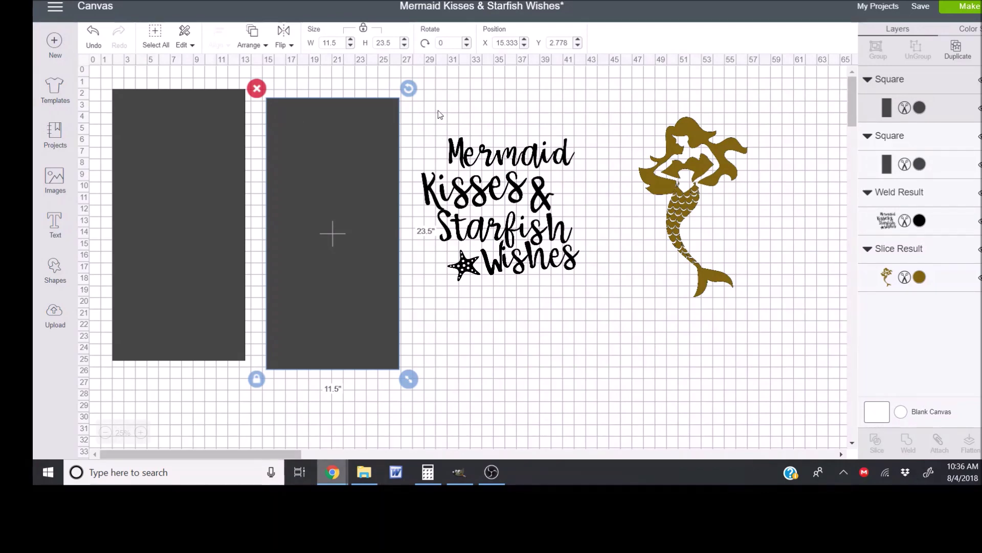
Position the original rectangle at X 0, Y 0.
{"action": "left_click", "coordinate": [160, 140]}
{"action": "left_click", "coordinate": [497, 43]}
{"action": "key", "text": "Tab"}
{"action": "type", "text": "0"}
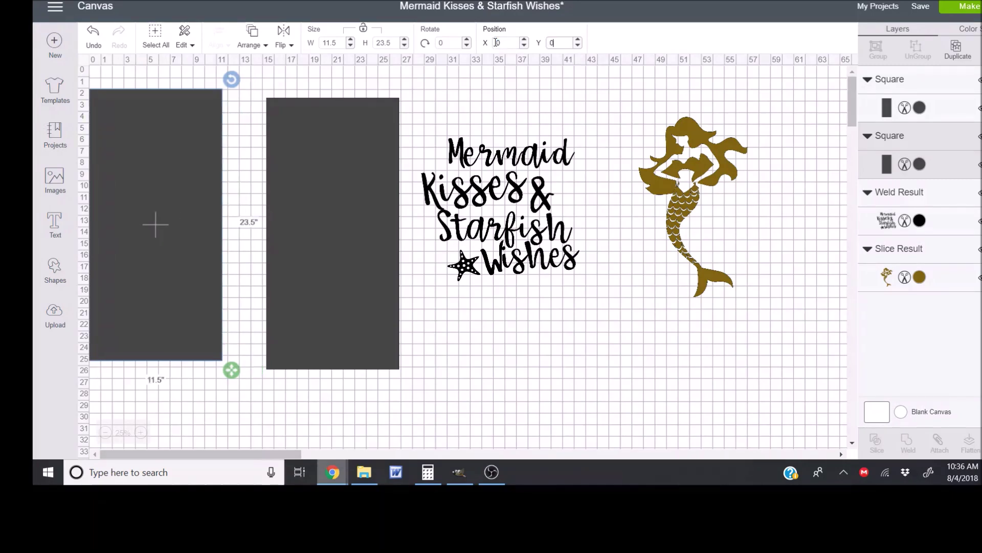
{"action": "key", "text": "Return"}
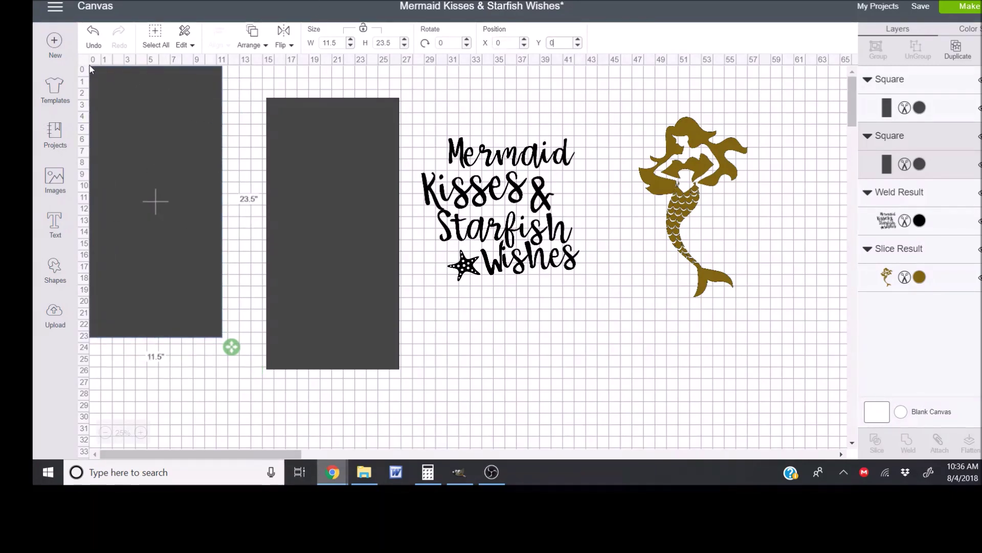
Position the copied rectangle at X 11.5, Y 0 so that it adjoins the first one.
{"action": "left_click_drag", "start_coordinate": [309, 143], "coordinate": [288, 121]}
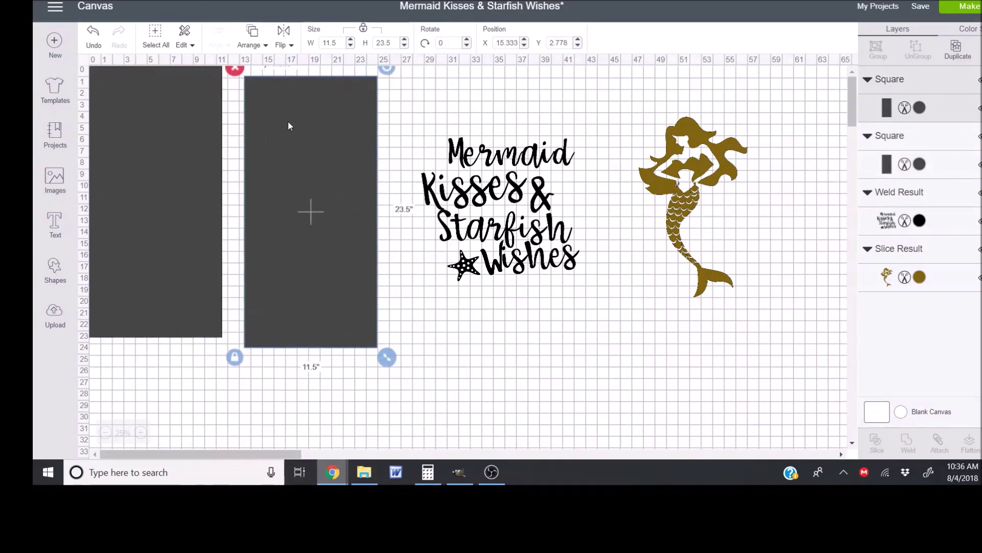
{"action": "left_click", "coordinate": [493, 44]}
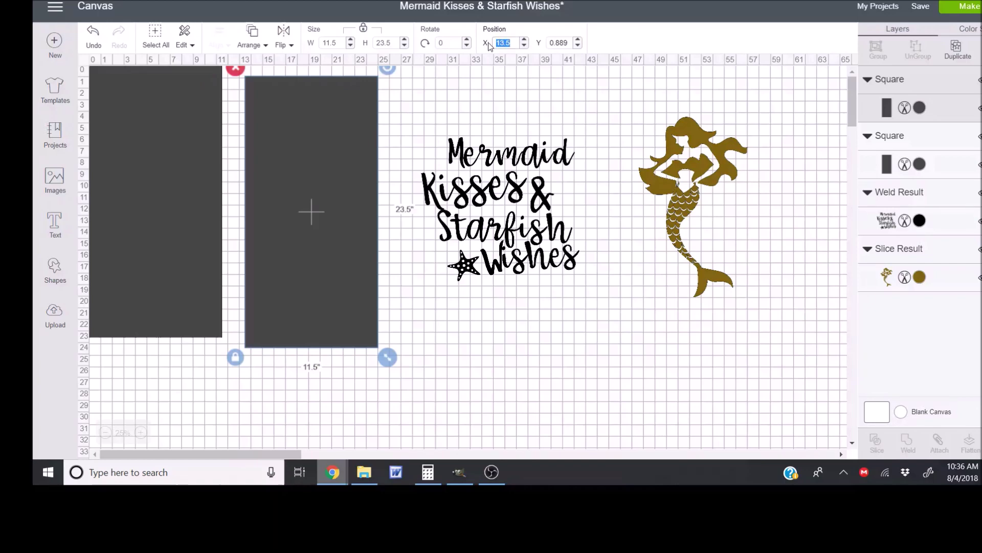
{"action": "type", "text": "11.5"}
{"action": "key", "text": "Tab"}
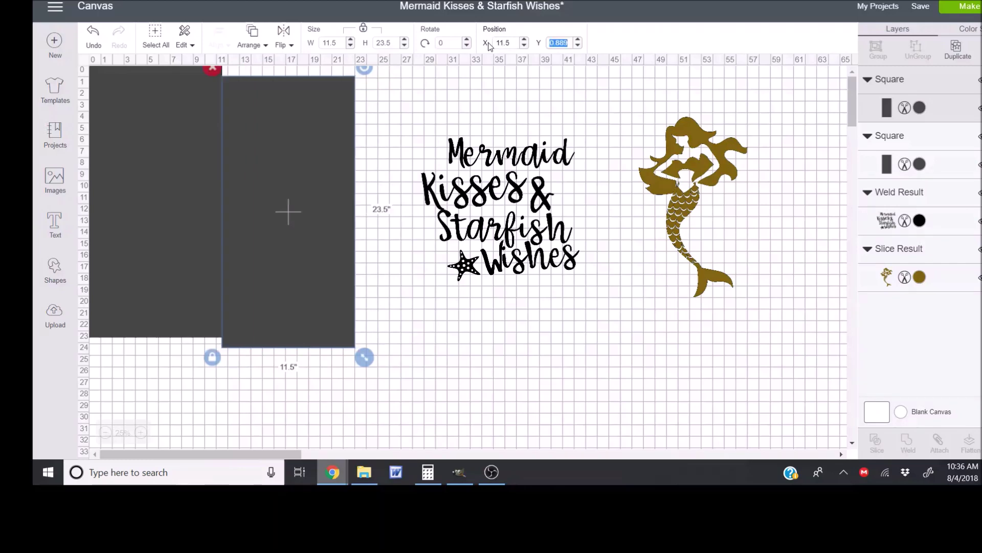
{"action": "type", "text": "0"}
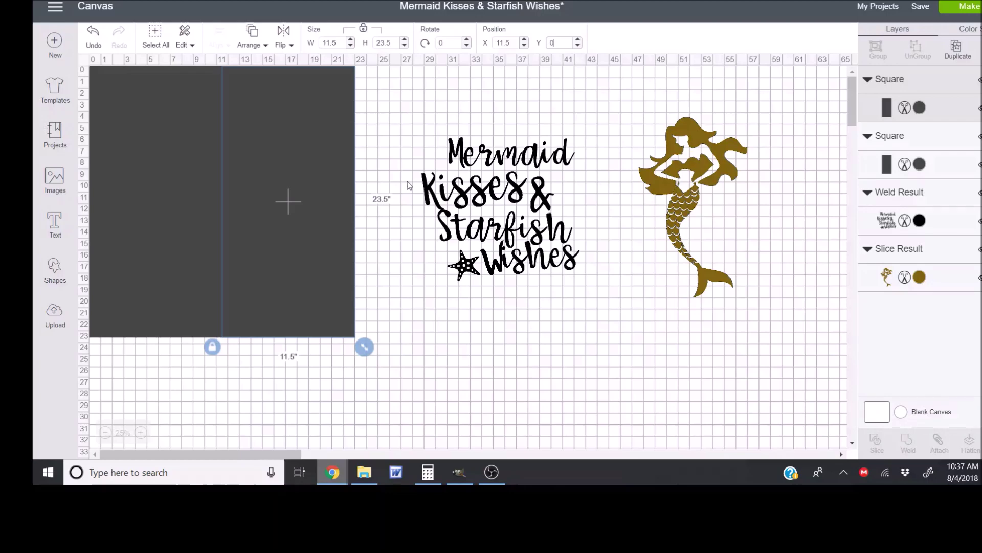
Position the wording at X 0, Y 0 over the rectangles.
{"action": "left_click", "coordinate": [490, 163]}
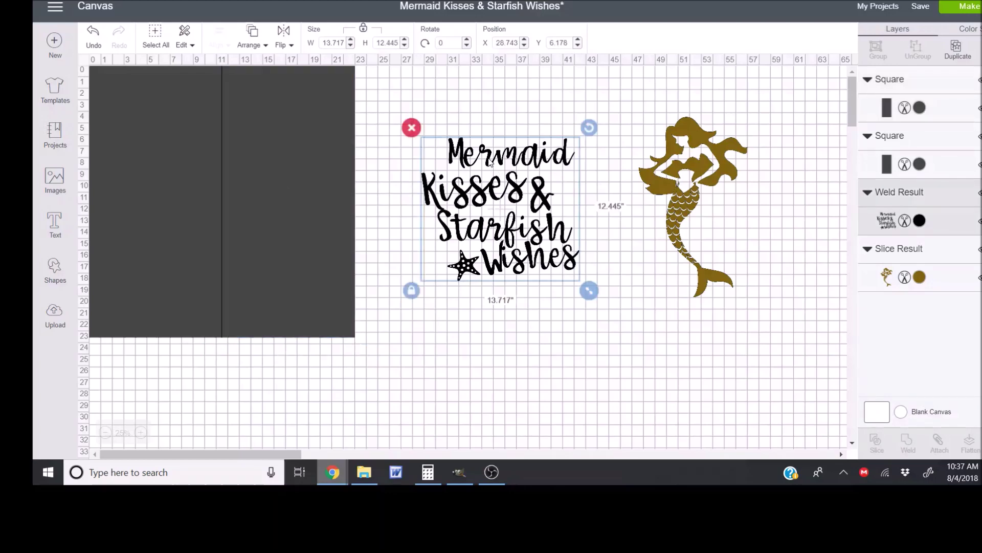
{"action": "mouse_move", "coordinate": [490, 163]}
{"action": "left_mouse_down"}
{"action": "mouse_move", "coordinate": [245, 123]}
{"action": "mouse_move", "coordinate": [495, 166]}
{"action": "left_mouse_up"}
{"action": "left_click", "coordinate": [508, 43]}
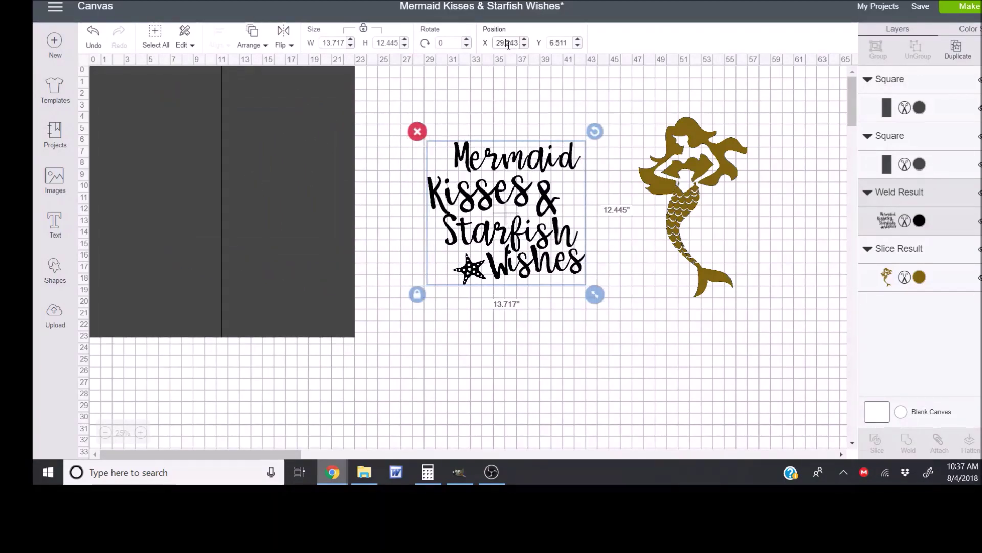
{"action": "type", "text": "0"}
{"action": "key", "text": "Tab"}
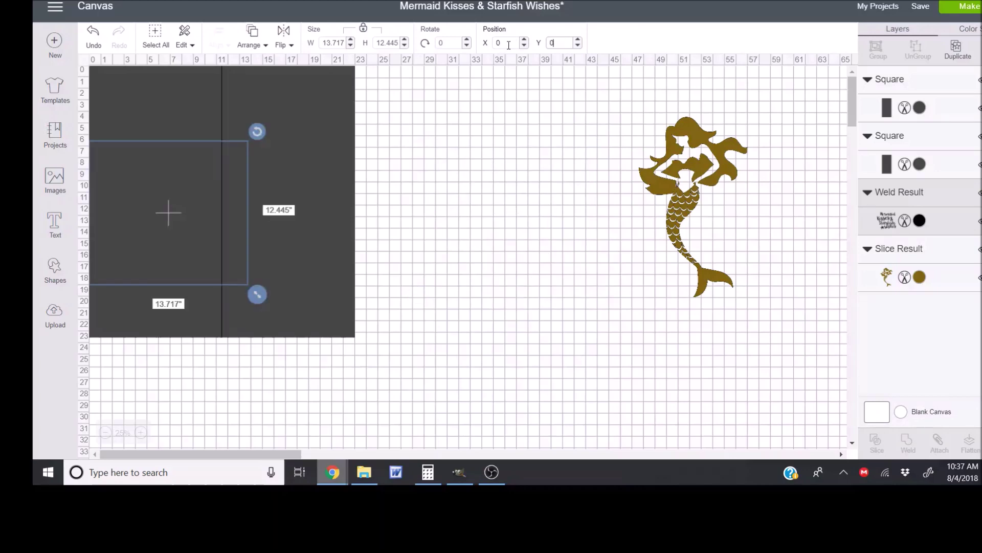
{"action": "type", "text": "0"}
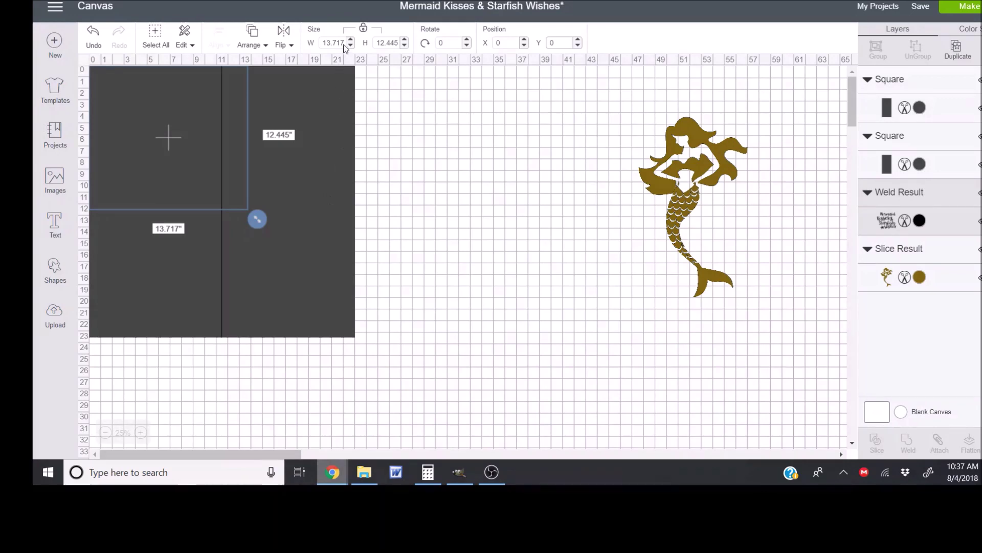
Send both rectangles to the back, behind the wording.
{"action": "left_click", "coordinate": [256, 45]}
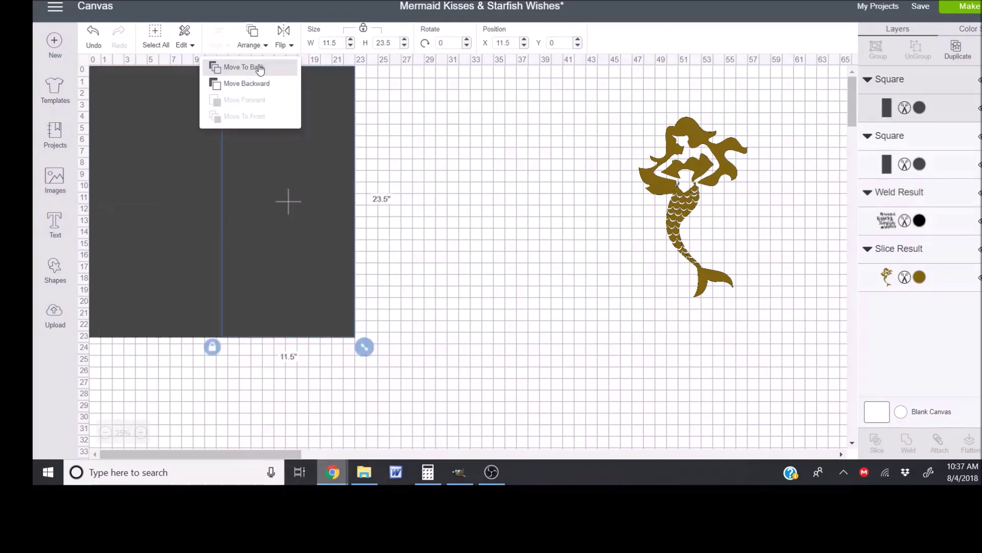
{"action": "left_click", "coordinate": [243, 67]}
{"action": "left_click", "coordinate": [165, 210]}
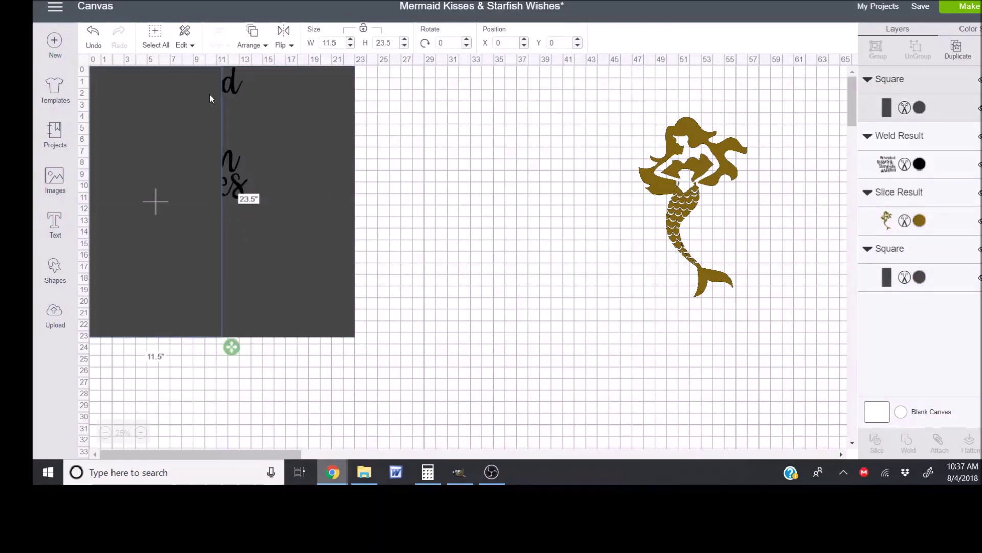
{"action": "left_click", "coordinate": [256, 46]}
{"action": "left_click", "coordinate": [253, 68]}
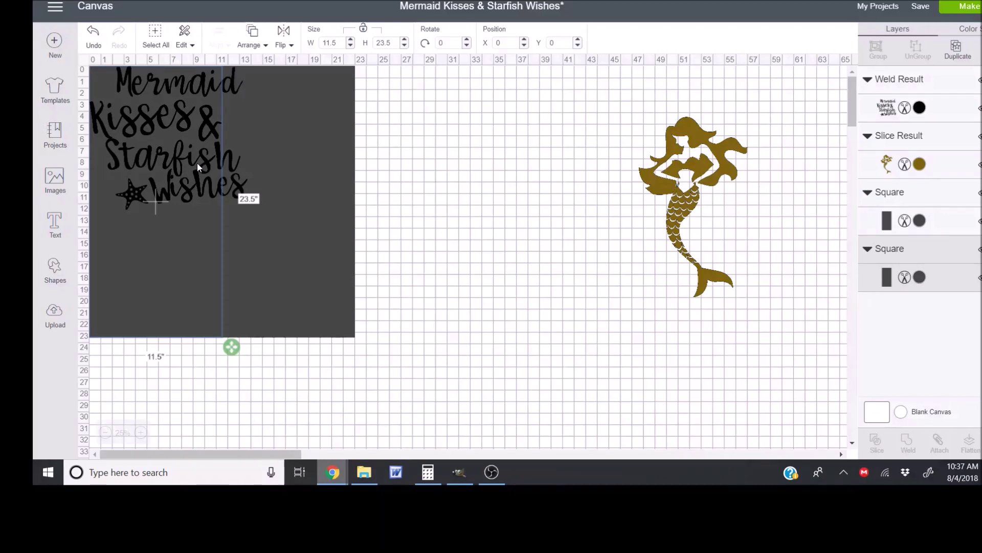
{"action": "left_click", "coordinate": [281, 142]}
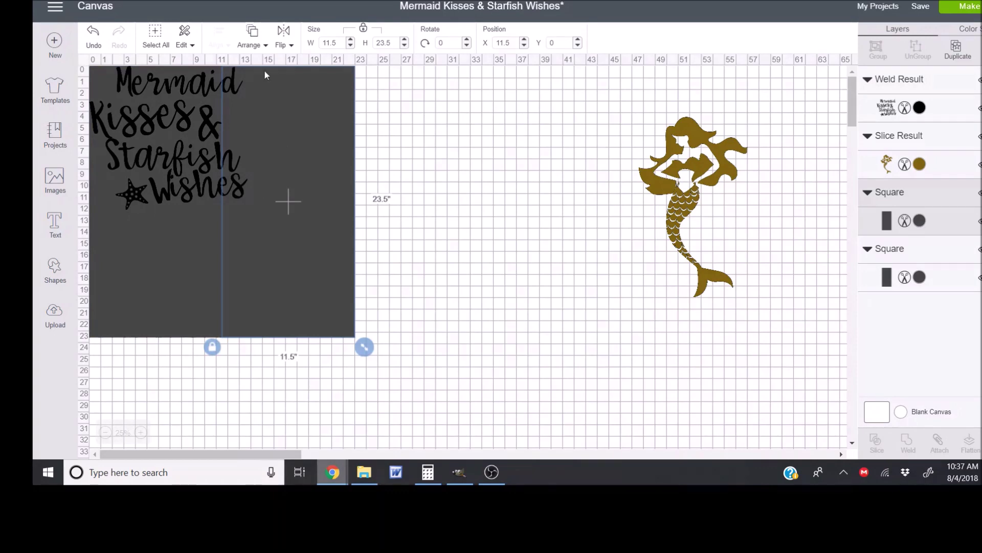
{"action": "left_click", "coordinate": [248, 51]}
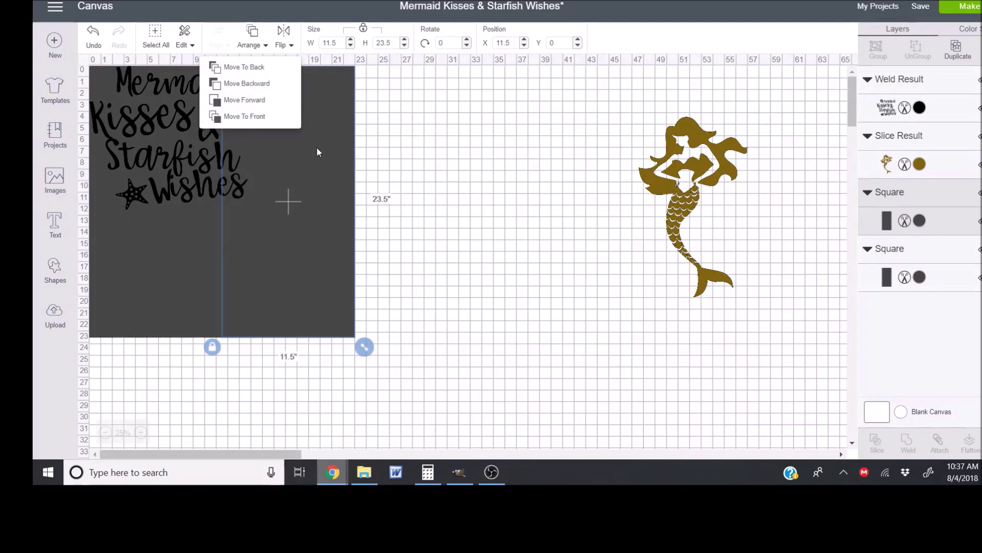
{"action": "left_click", "coordinate": [275, 154]}
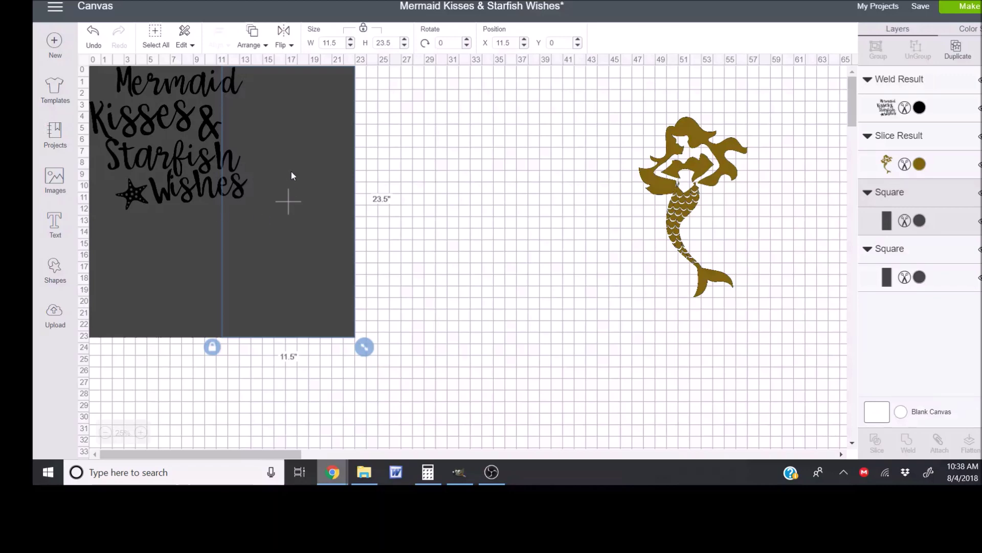
Slice the wording with the rectangle positioned at X 0.
{"action": "left_click", "coordinate": [152, 121]}
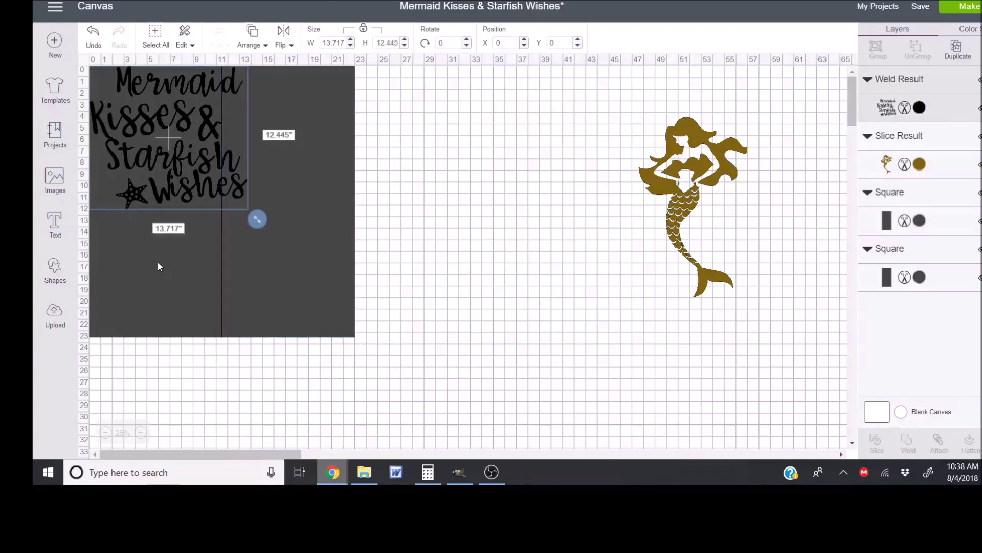
{"action": "left_click", "coordinate": [131, 259], "text": "shift"}
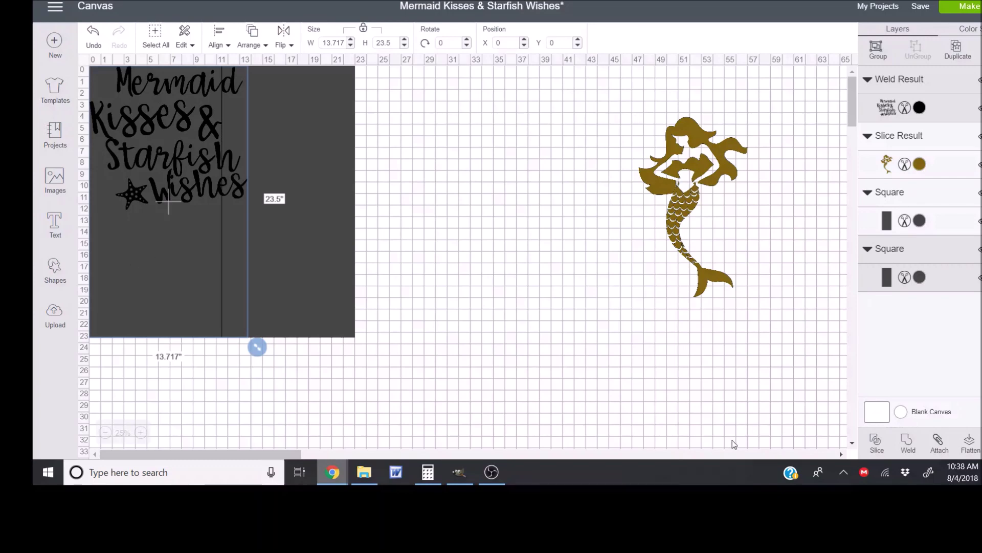
{"action": "left_click", "coordinate": [876, 444]}
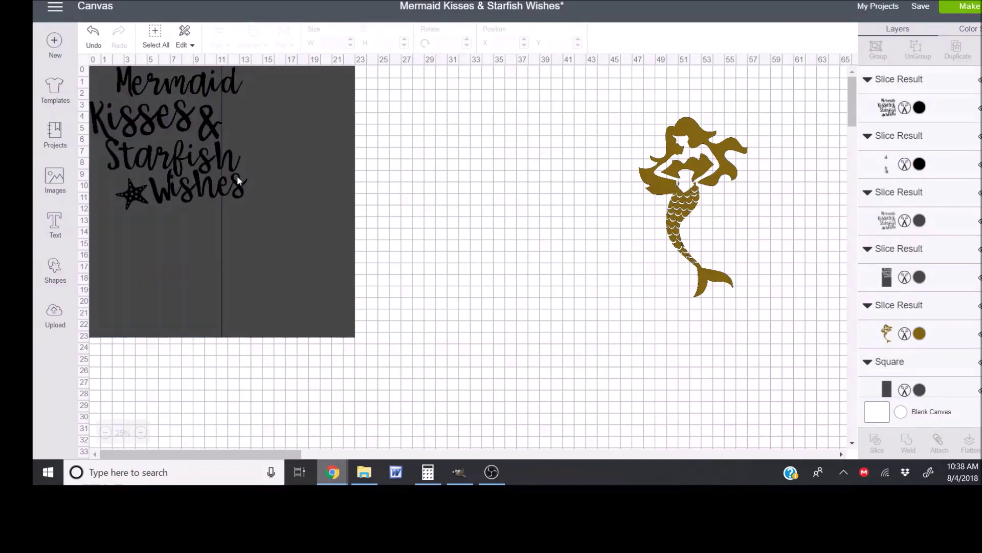
Move the uncut and sliced rectangles aside, and pull the larger black piece of the wording down to about X 1.2, Y 17.1.
{"action": "left_click_drag", "start_coordinate": [291, 242], "coordinate": [509, 276]}
{"action": "left_click_drag", "start_coordinate": [188, 287], "coordinate": [500, 339]}
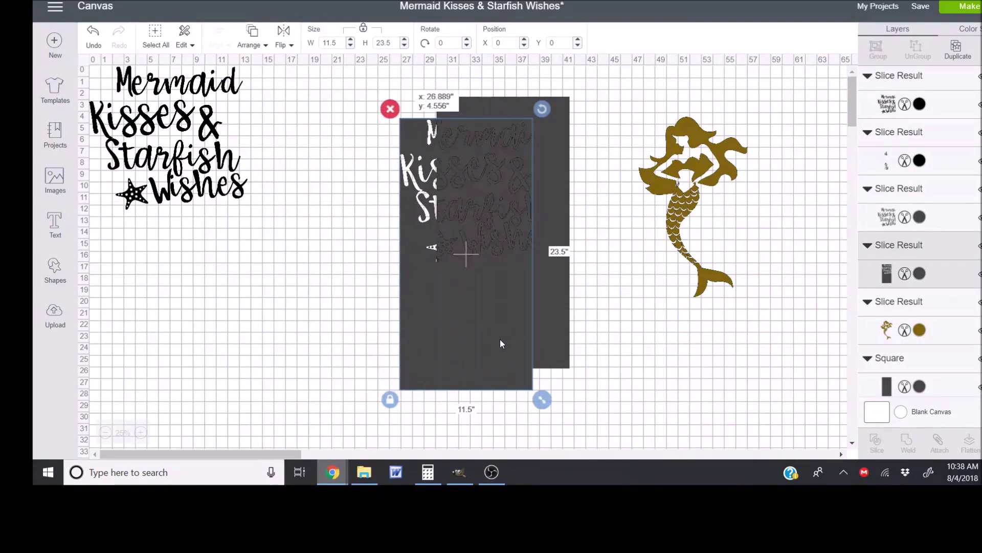
{"action": "left_click_drag", "start_coordinate": [150, 122], "coordinate": [162, 321]}
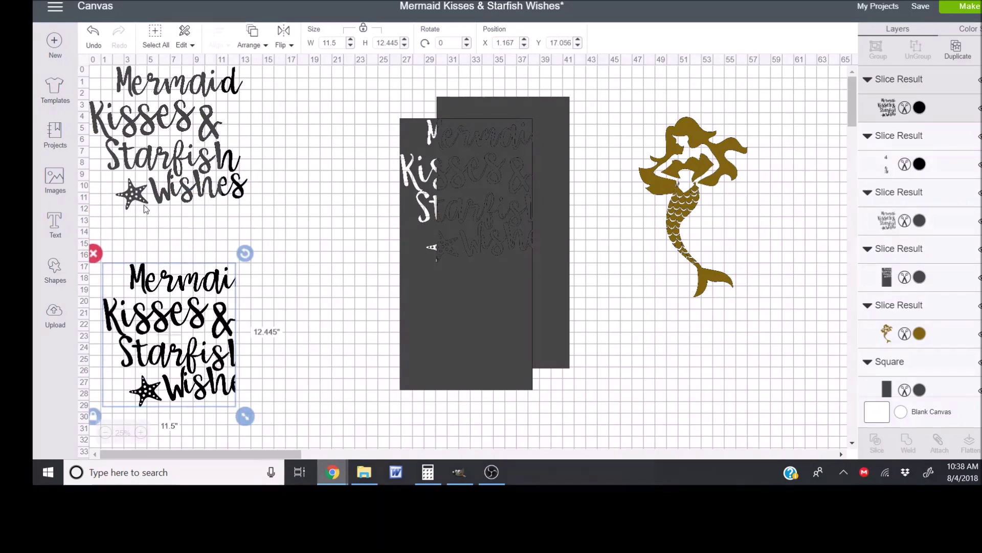
Delete the leftover larger black piece of the wording, the sliced rectangle and the uncut rectangle from the canvas.
{"action": "left_click_drag", "start_coordinate": [228, 155], "coordinate": [245, 156]}
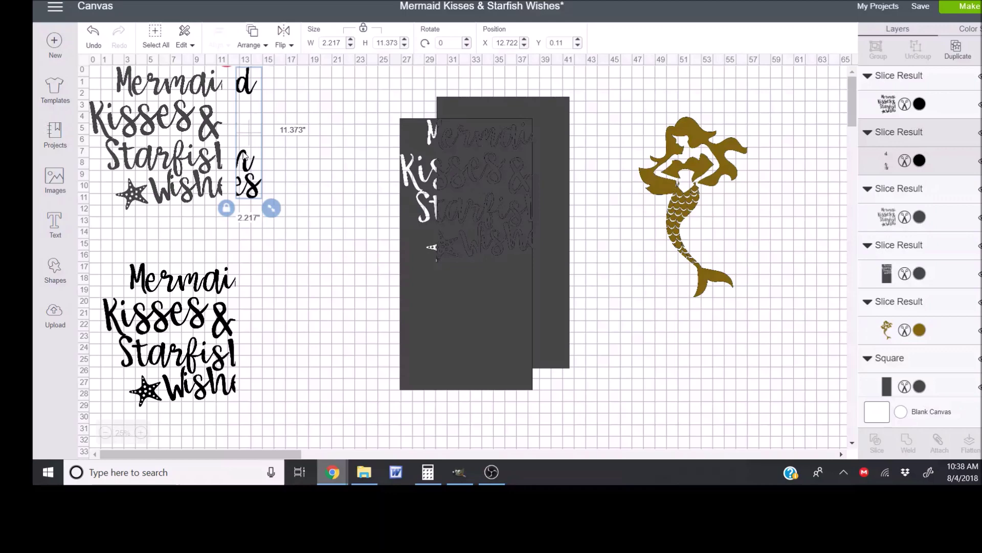
{"action": "key", "text": "ctrl+z"}
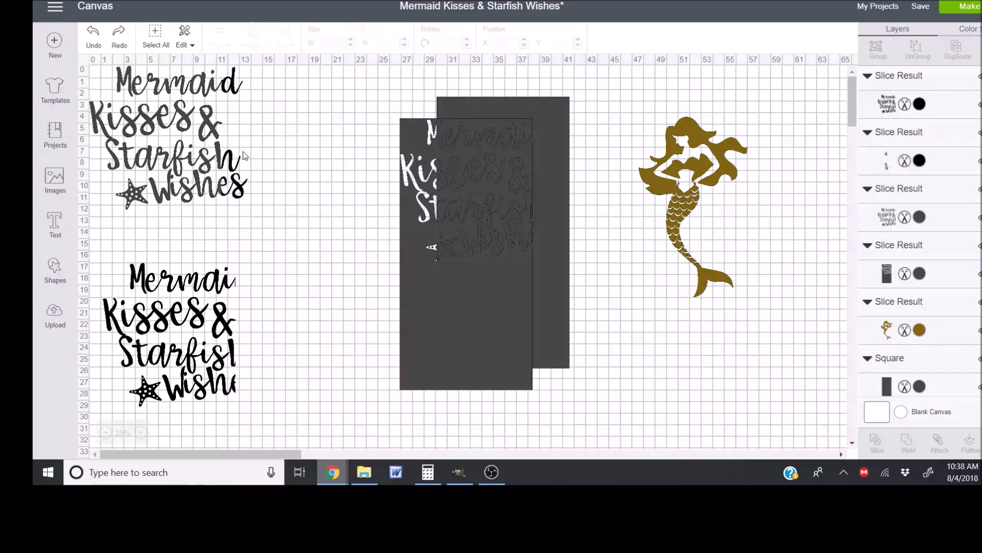
{"action": "left_click", "coordinate": [181, 290]}
{"action": "key", "text": "Delete"}
{"action": "left_click", "coordinate": [479, 265]}
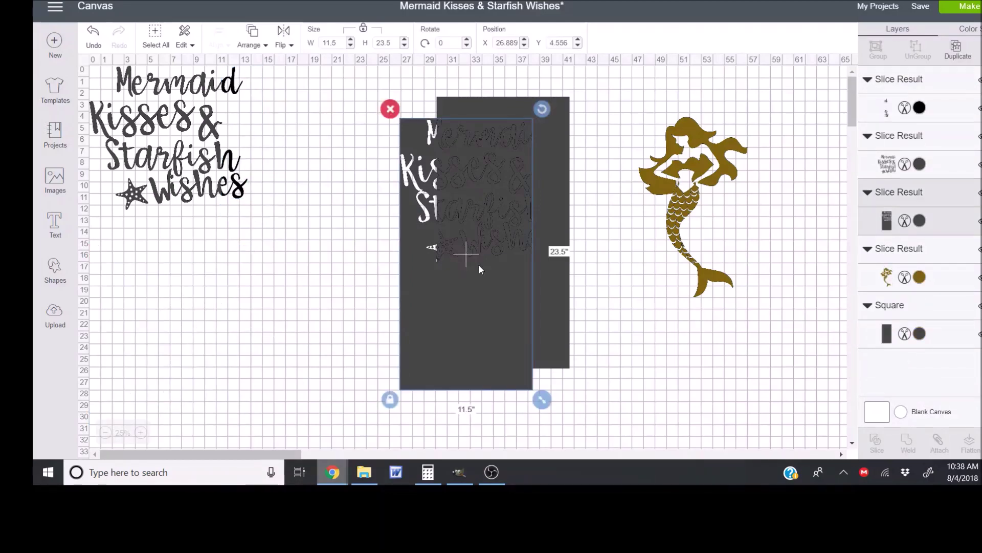
{"action": "key", "text": "Delete"}
{"action": "left_click", "coordinate": [480, 266]}
{"action": "key", "text": "Delete"}
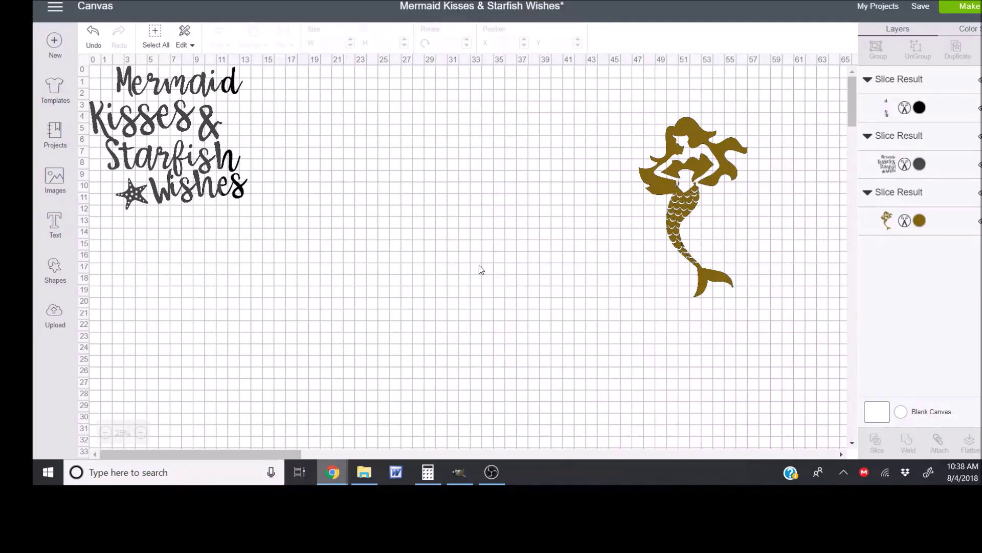
Move both wording pieces together to the middle of the canvas and place the mermaid beside them at about X 31, Y 4.4.
{"action": "left_click_drag", "start_coordinate": [285, 246], "coordinate": [85, 62]}
{"action": "left_click_drag", "start_coordinate": [218, 85], "coordinate": [446, 145]}
{"action": "left_click_drag", "start_coordinate": [676, 196], "coordinate": [482, 196]}
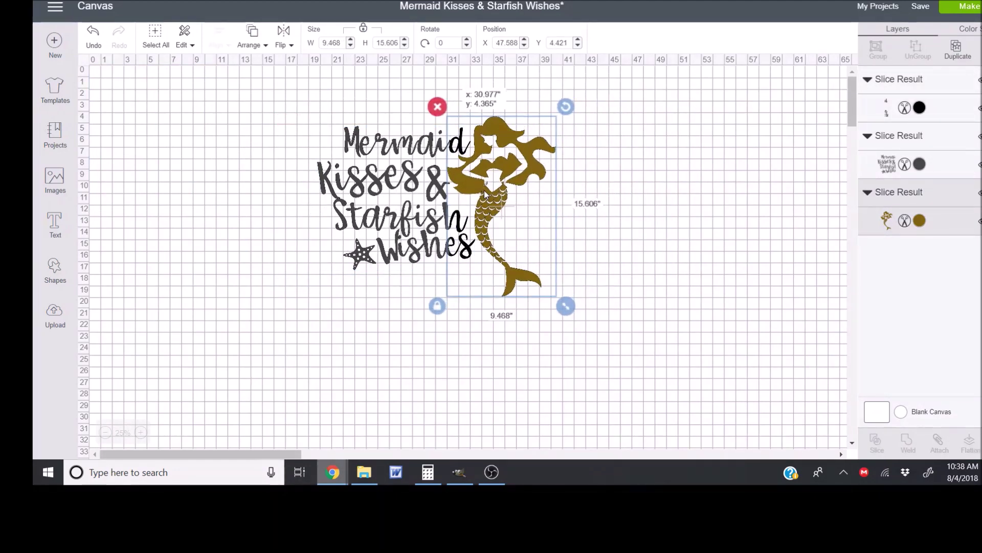
{"action": "left_click", "coordinate": [649, 245]}
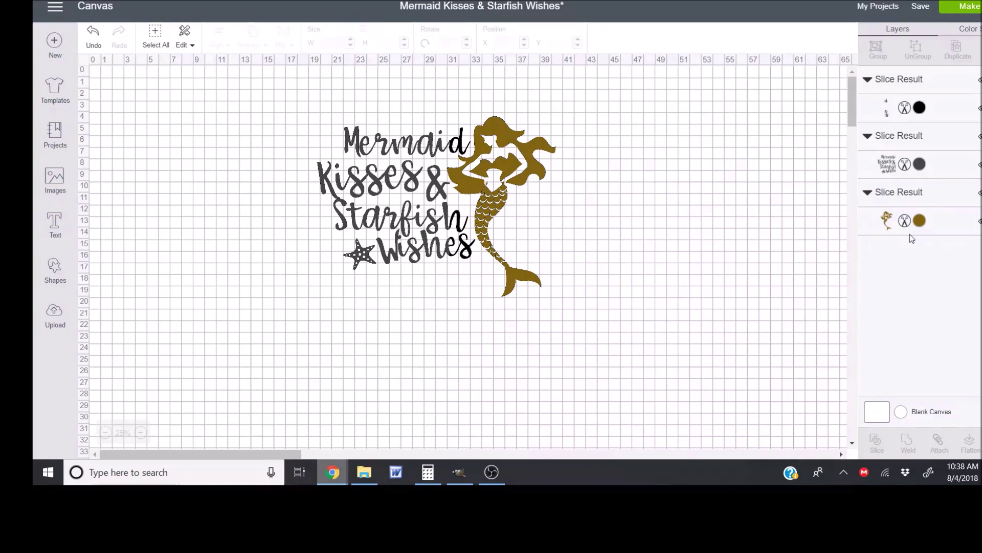
Recolor the narrow black slice of the wording to Very Berry (#E6212E).
{"action": "left_click", "coordinate": [884, 104]}
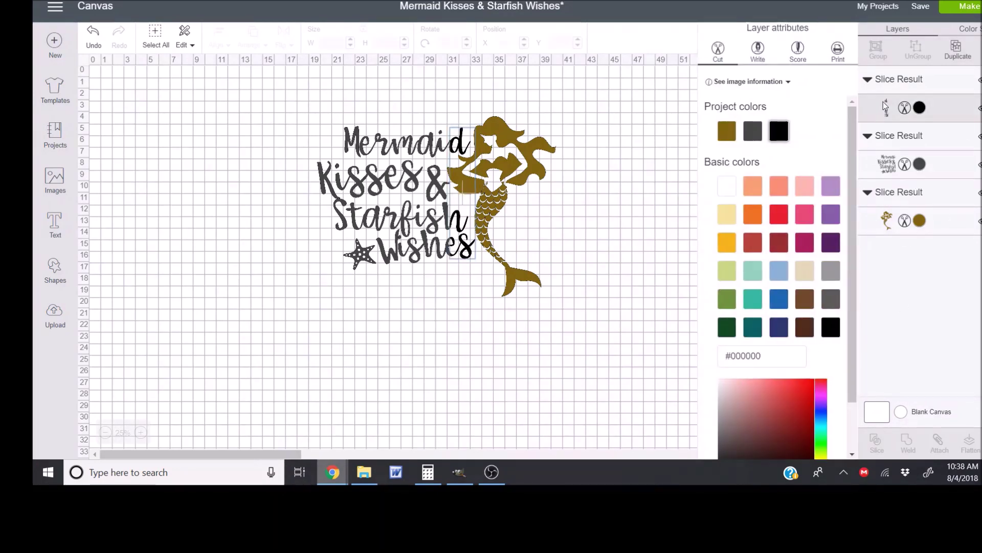
{"action": "left_click", "coordinate": [780, 214]}
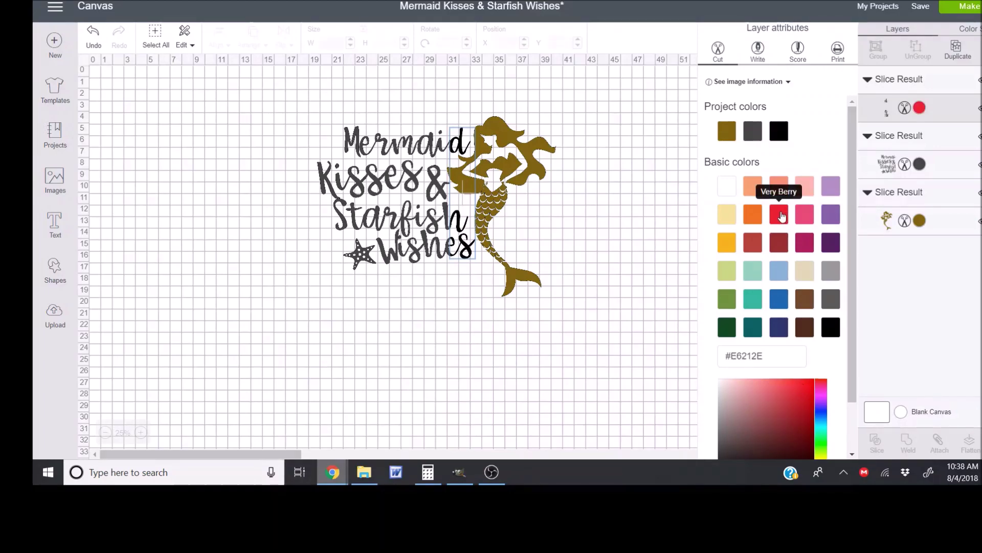
{"action": "left_click", "coordinate": [592, 362]}
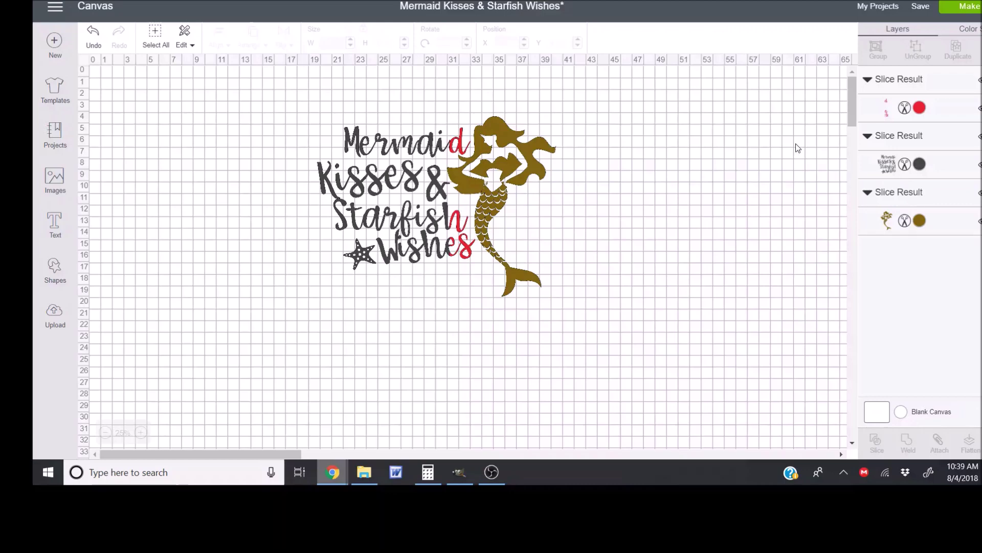
{"action": "left_click", "coordinate": [890, 167]}
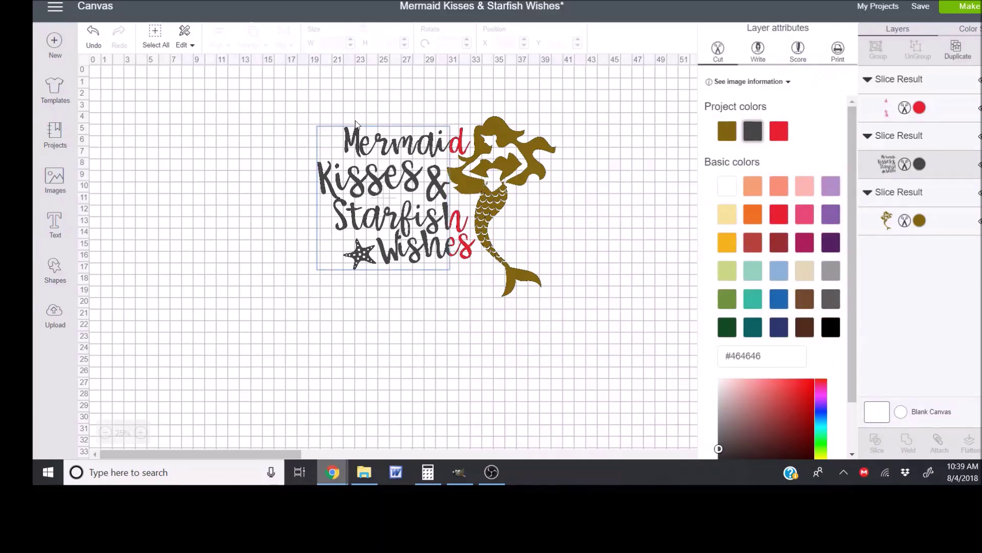
{"action": "left_click", "coordinate": [934, 224]}
{"action": "left_click", "coordinate": [691, 303]}
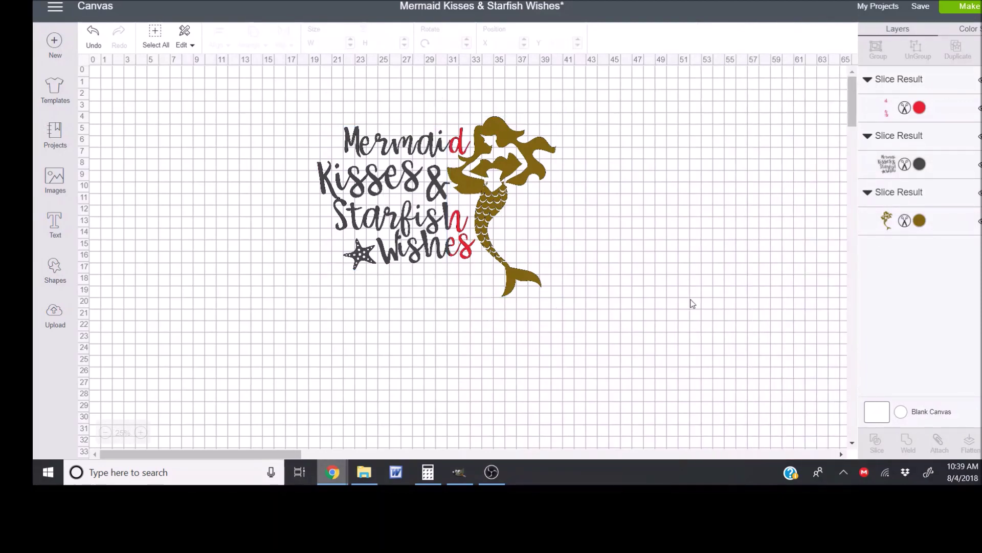
Preview the cutting mats for the grey wording, the mermaid and the red letters, and return to the canvas.
{"action": "left_click", "coordinate": [977, 15]}
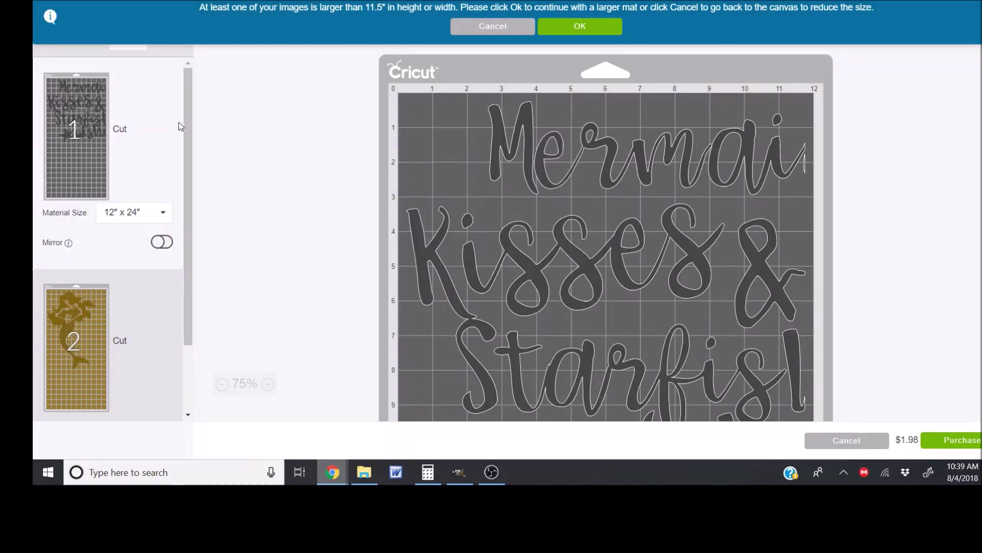
{"action": "scroll", "coordinate": [605, 219], "scroll_direction": "down", "scroll_amount": 3}
{"action": "scroll", "coordinate": [603, 216], "scroll_direction": "down", "scroll_amount": 5}
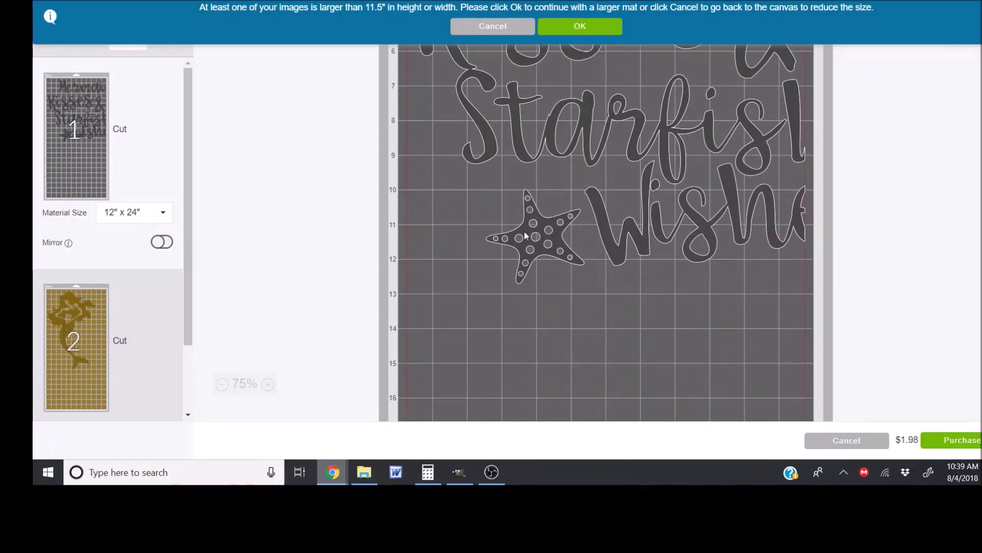
{"action": "left_click", "coordinate": [87, 318]}
{"action": "scroll", "coordinate": [471, 295], "scroll_direction": "down", "scroll_amount": 10}
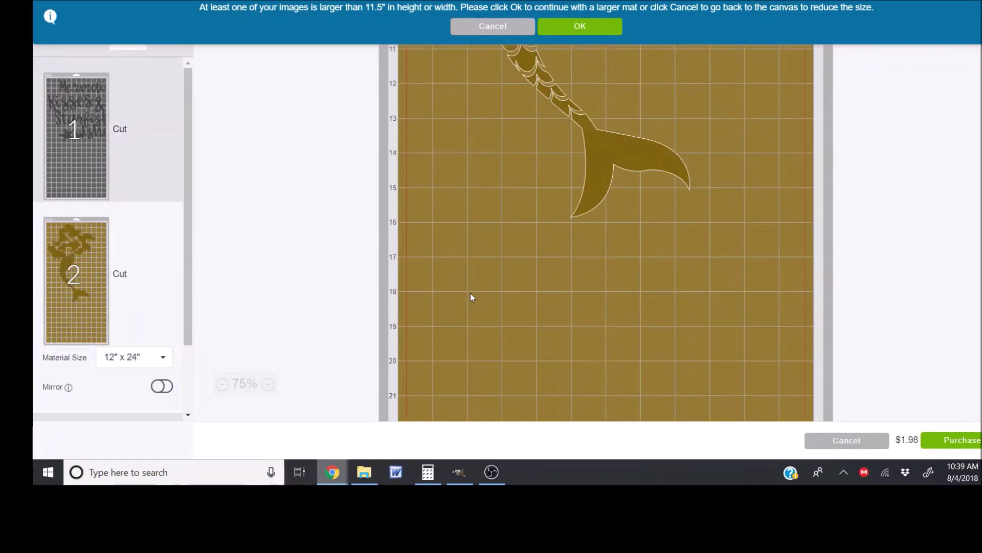
{"action": "scroll", "coordinate": [189, 343], "scroll_direction": "down", "scroll_amount": 2}
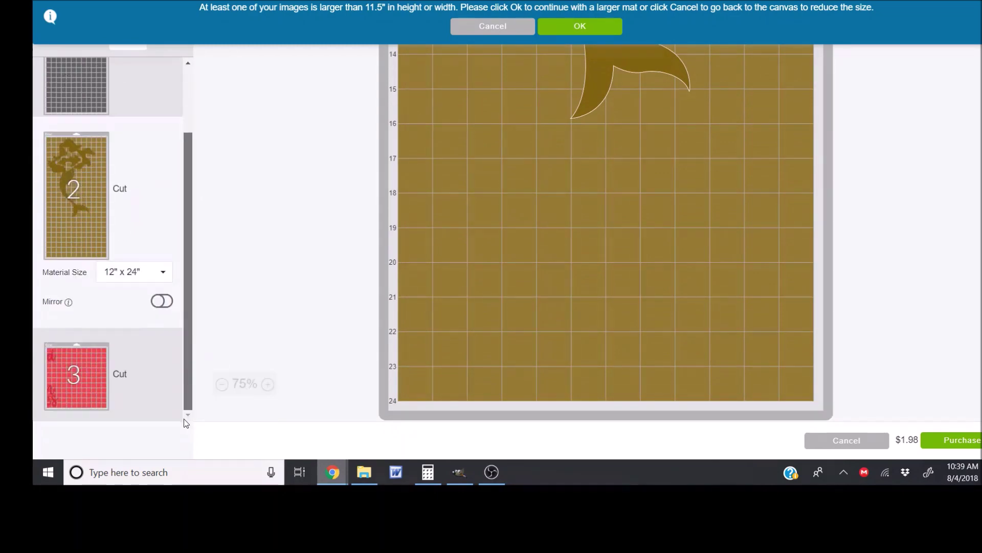
{"action": "left_click", "coordinate": [102, 381]}
{"action": "scroll", "coordinate": [597, 278], "scroll_direction": "up", "scroll_amount": 8}
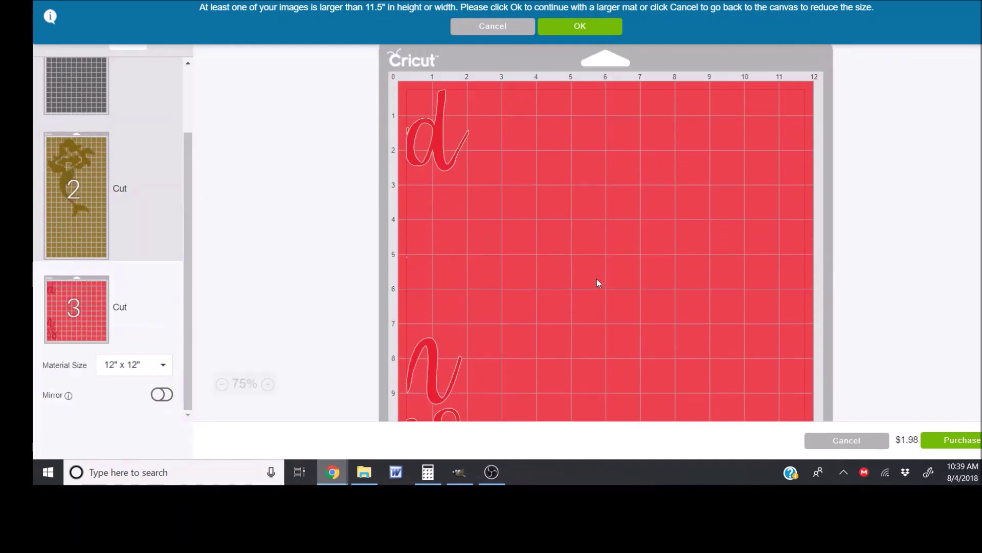
{"action": "scroll", "coordinate": [596, 279], "scroll_direction": "down", "scroll_amount": 5}
{"action": "scroll", "coordinate": [596, 276], "scroll_direction": "up", "scroll_amount": 5}
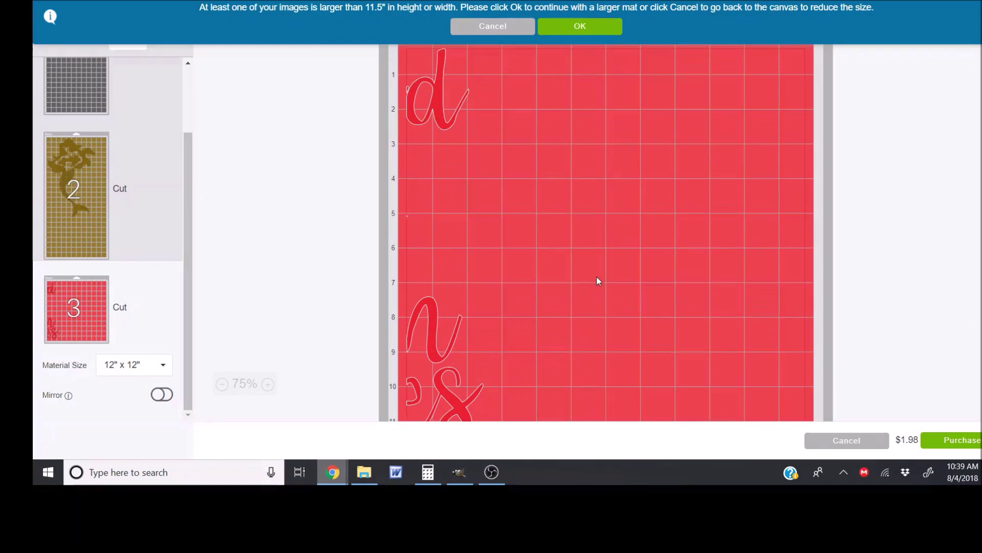
{"action": "left_click", "coordinate": [848, 447]}
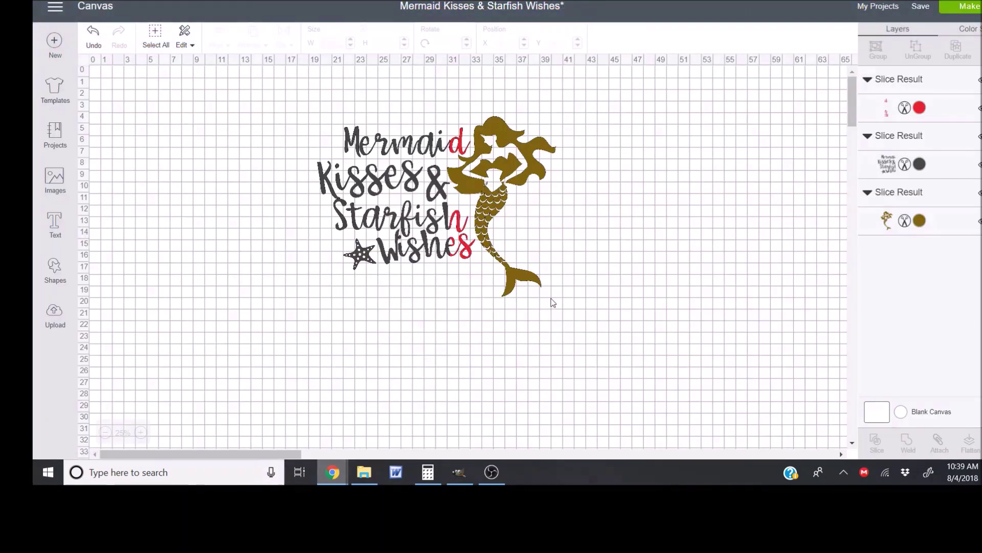